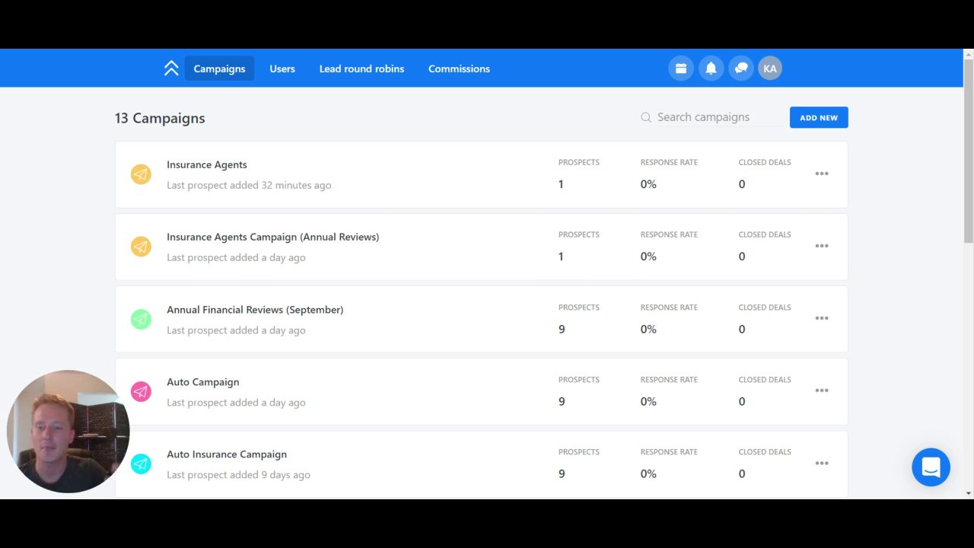
View the list of all prospects, and return to the campaigns overview
click(171, 68)
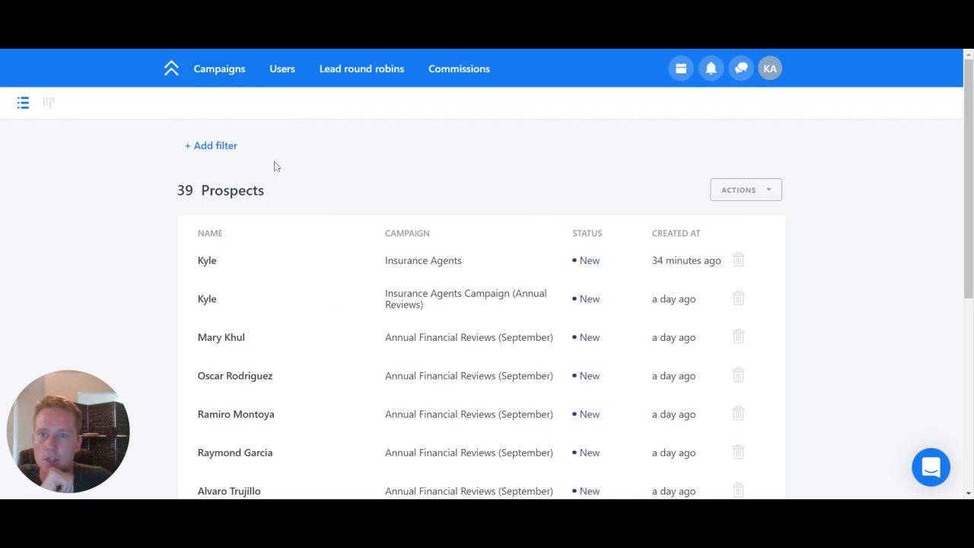
click(212, 74)
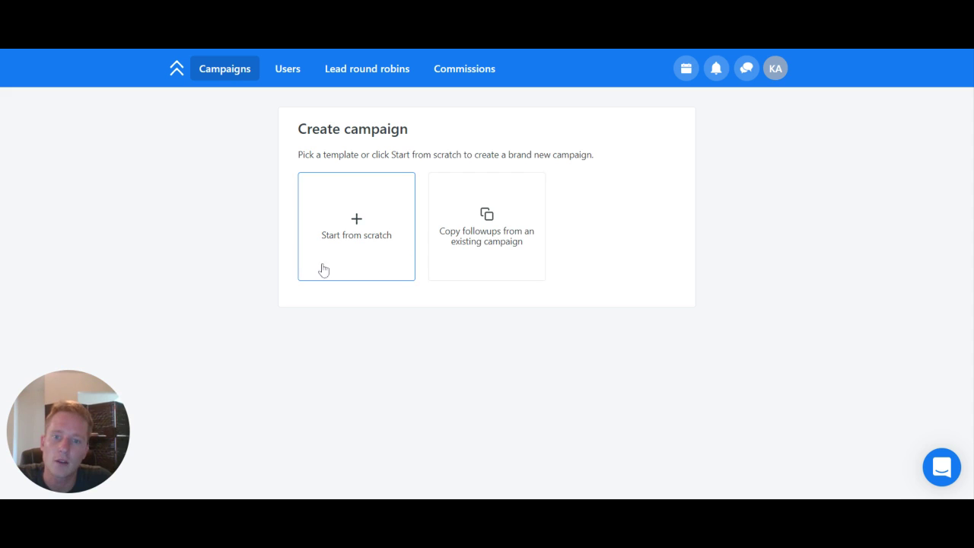
Start a new campaign from scratch and name it "Test Campaign"
click(338, 211)
scroll(278, 235, down, 1)
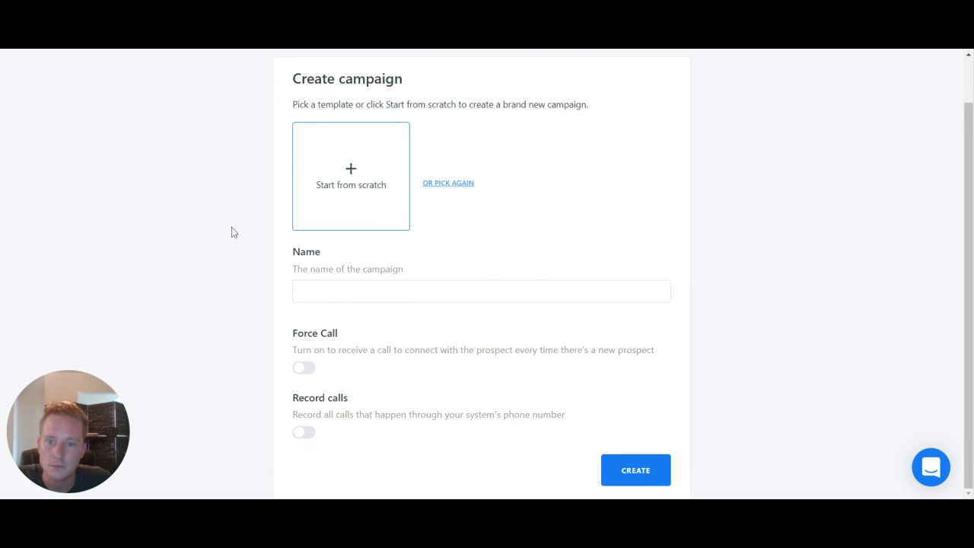
click(457, 290)
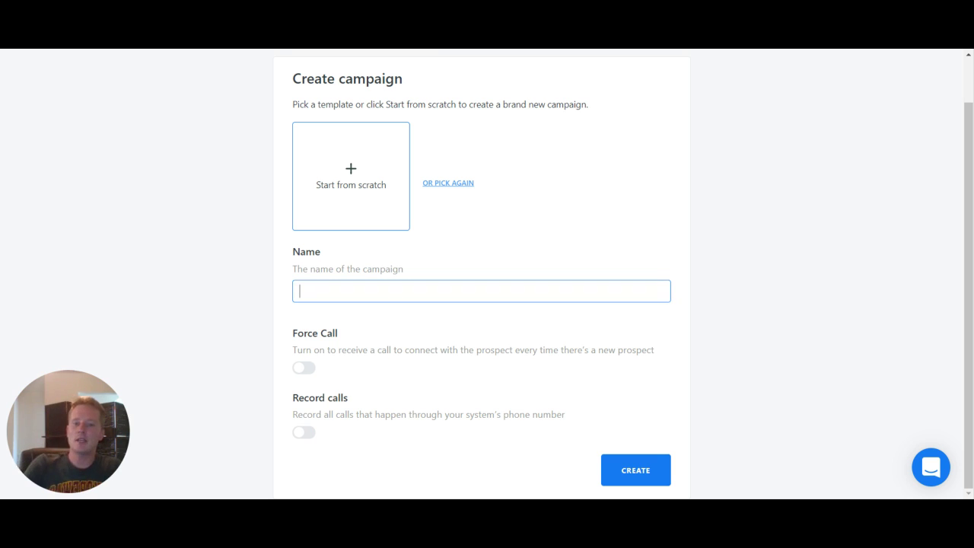
text(T)
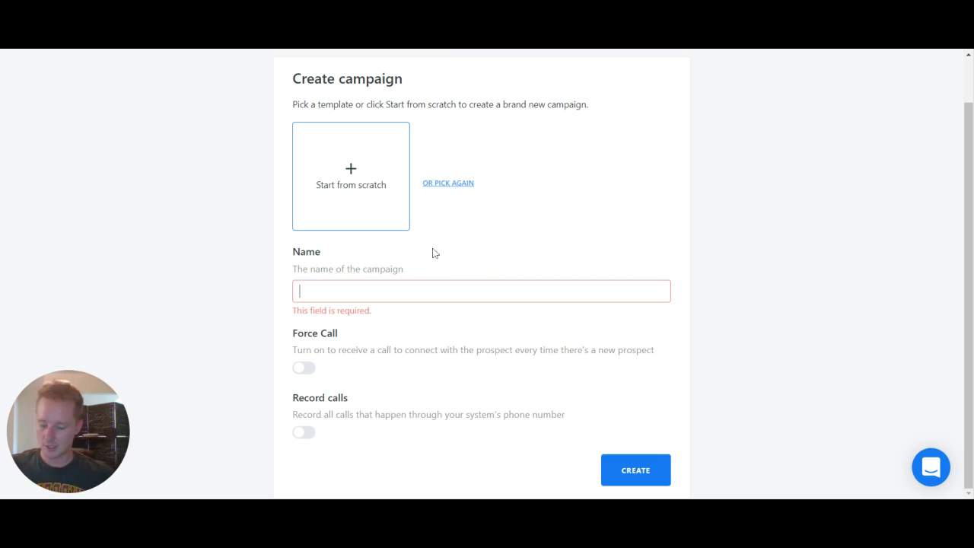
text(est Campaign)
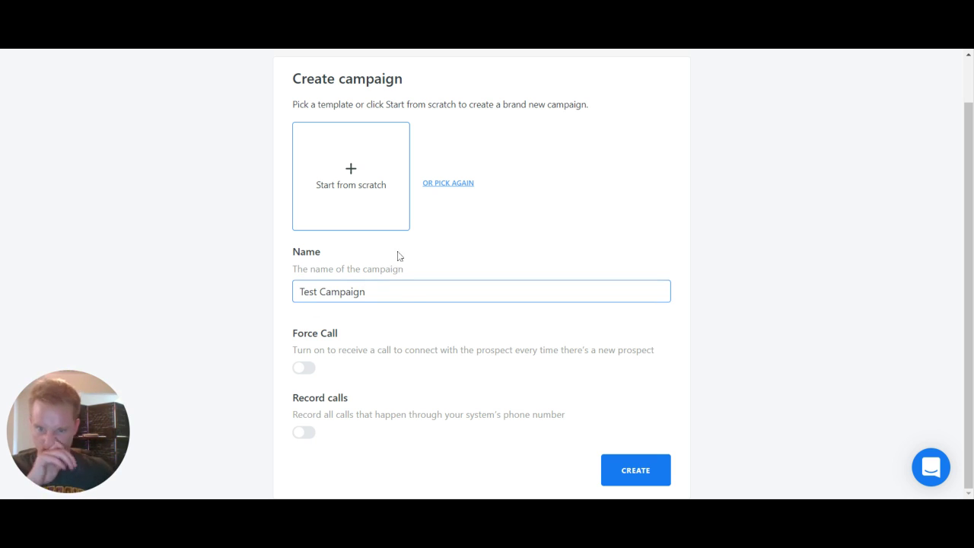
click(372, 313)
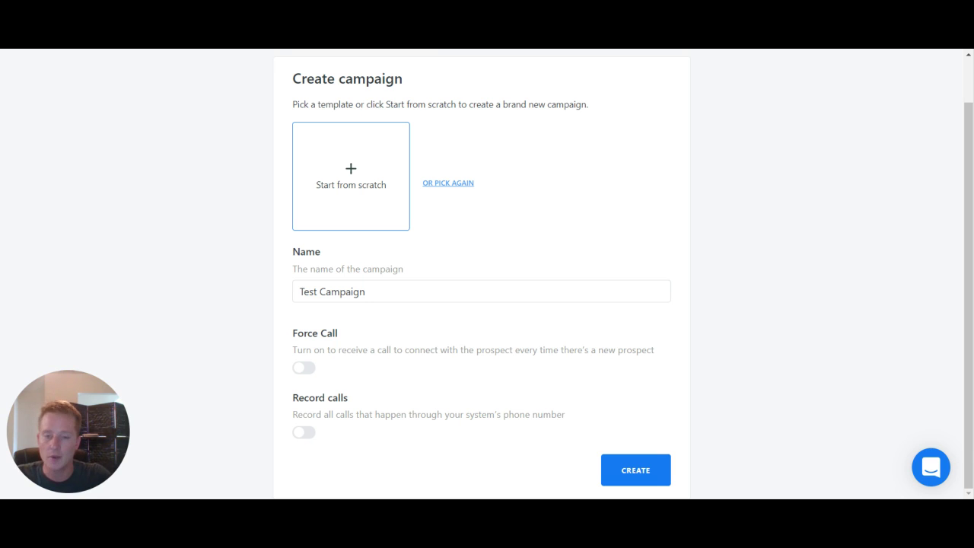
Switch Force Call on and back off, and create the campaign
click(304, 369)
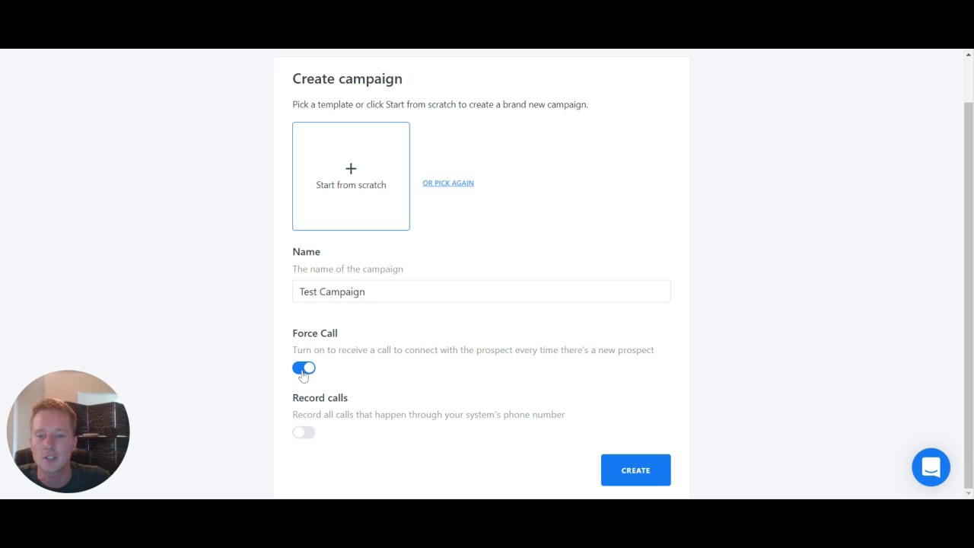
click(303, 372)
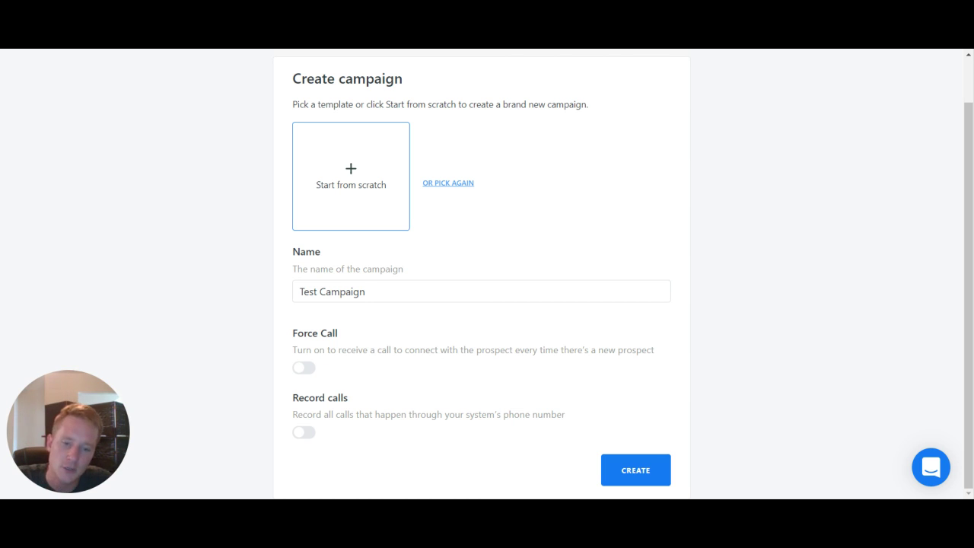
click(645, 480)
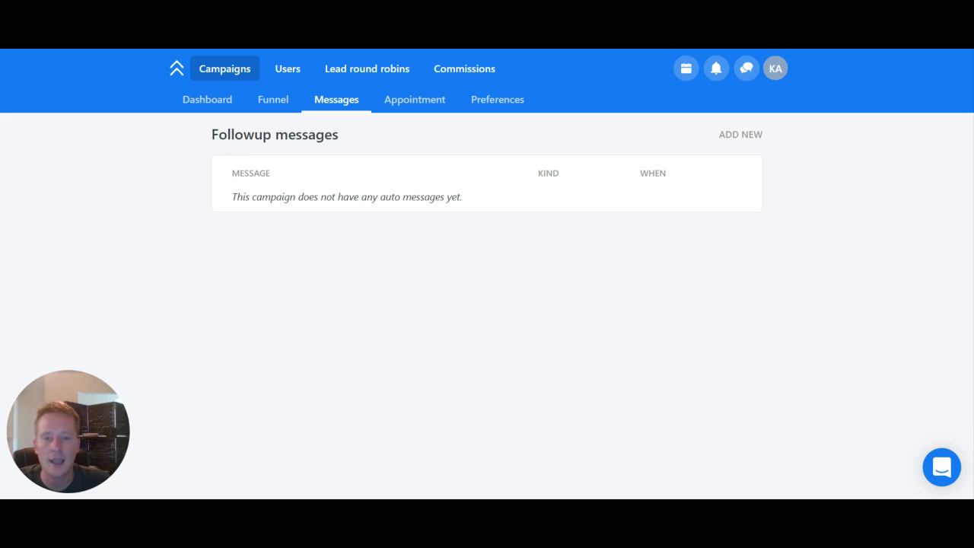
Add a follow-up text message with its delay set to 5 minutes after the prospect is added
click(756, 142)
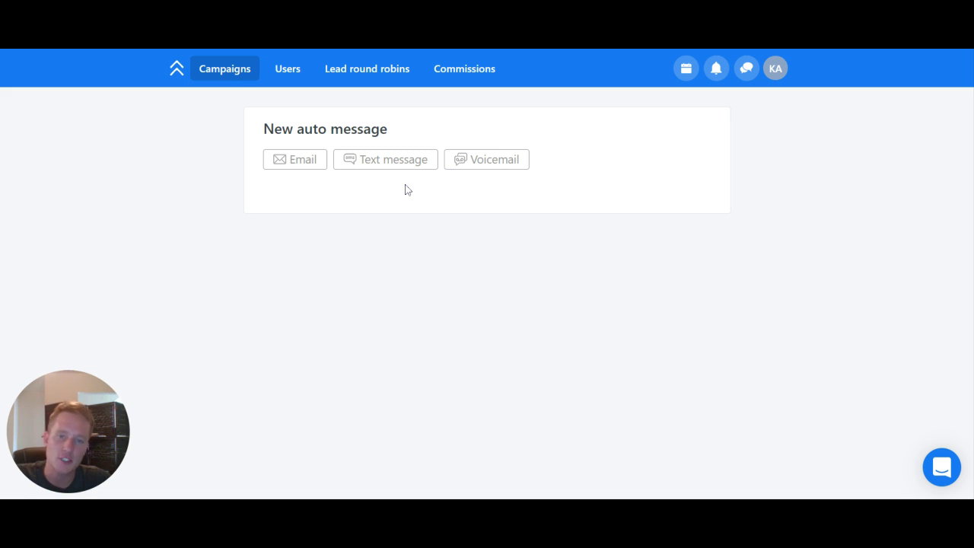
click(376, 159)
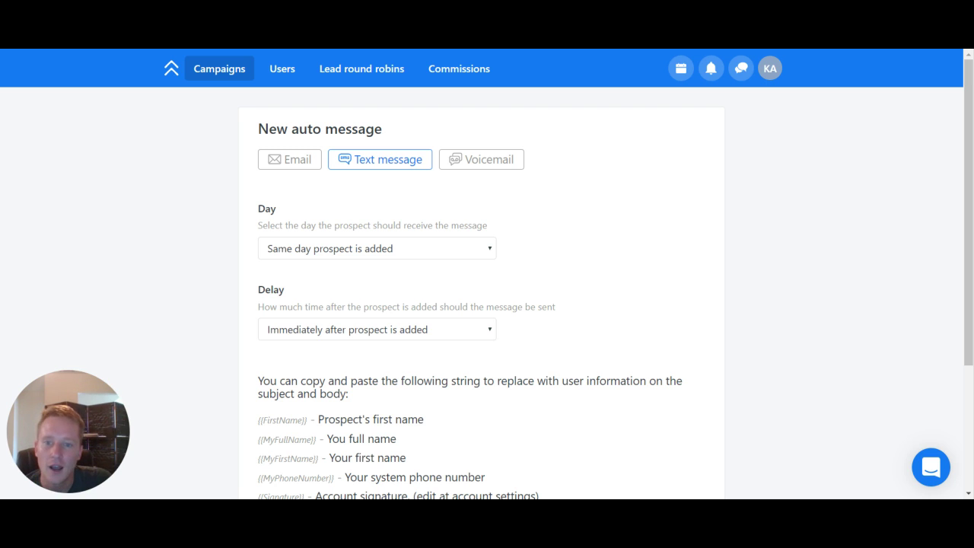
click(302, 323)
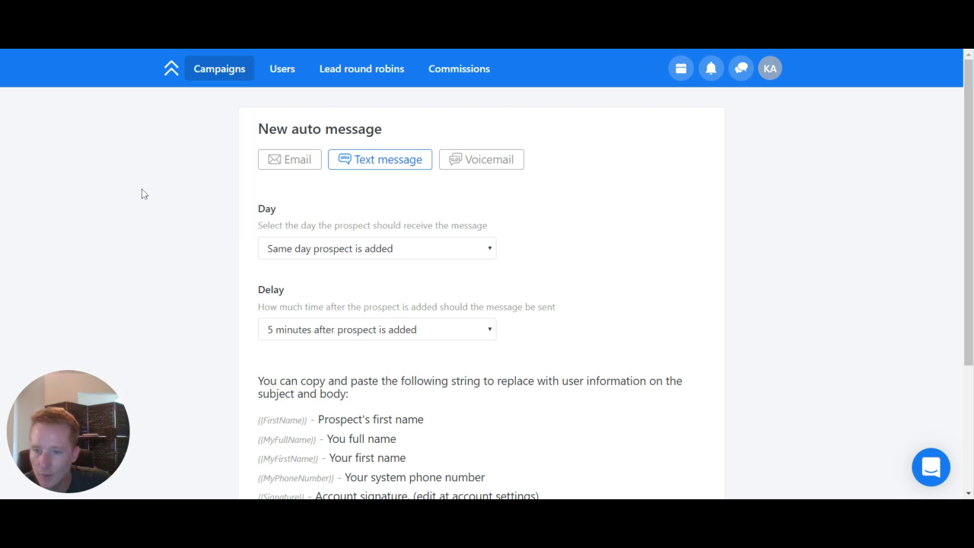
Write the message body as "Hey {{FirstName}} - this is" followed by the sender's first name and "....", copying the placeholder from the list
scroll(141, 198, down, 1)
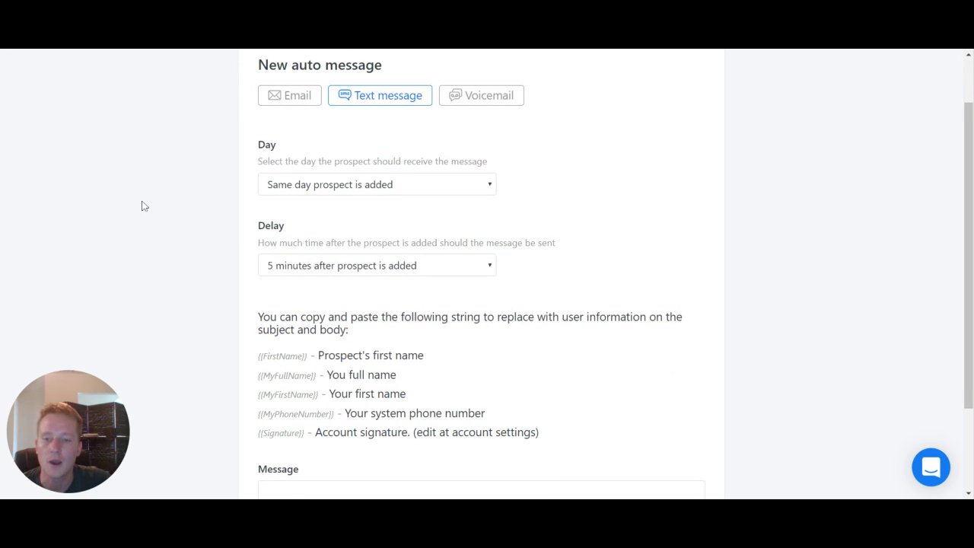
scroll(172, 307, down, 2)
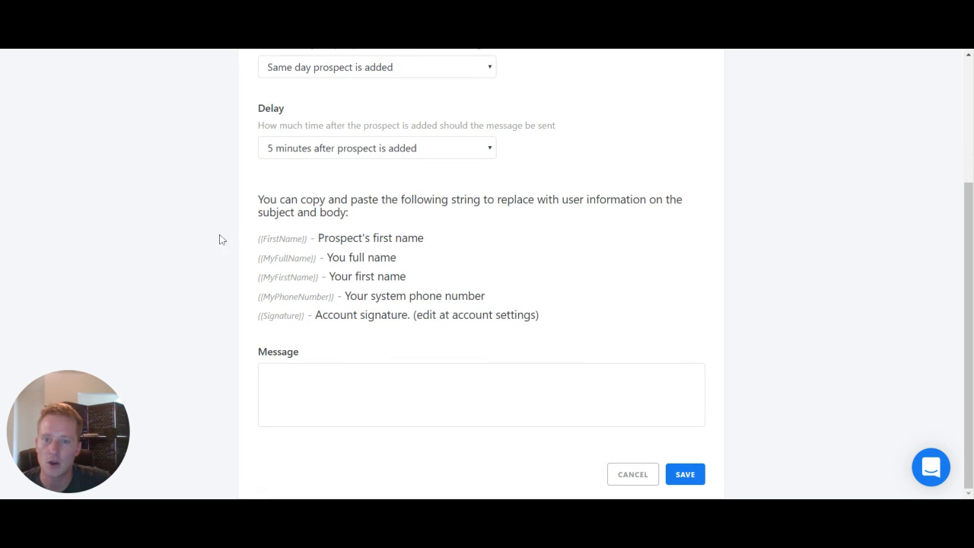
click(274, 376)
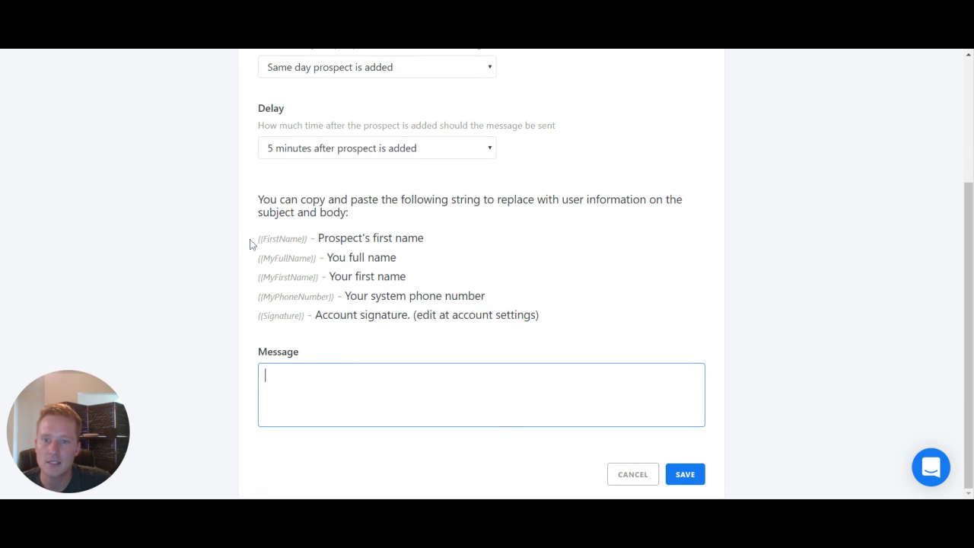
drag(257, 239, 423, 239)
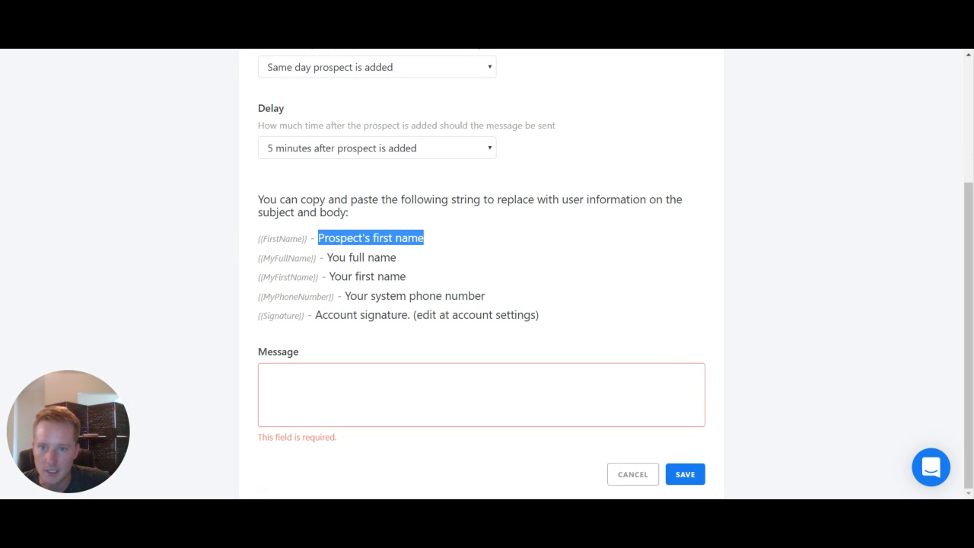
drag(258, 238, 306, 239)
key(ctrl+c)
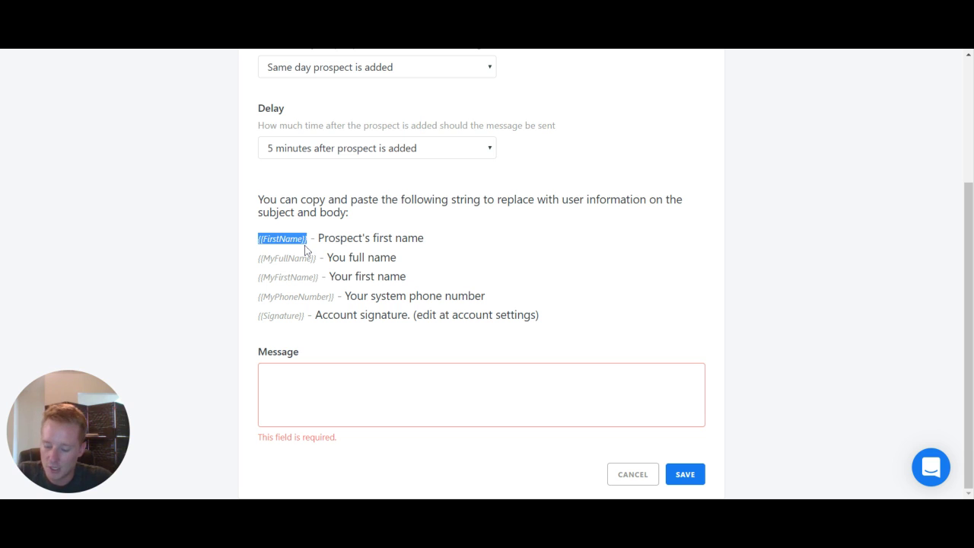
click(299, 382)
text(Hey)
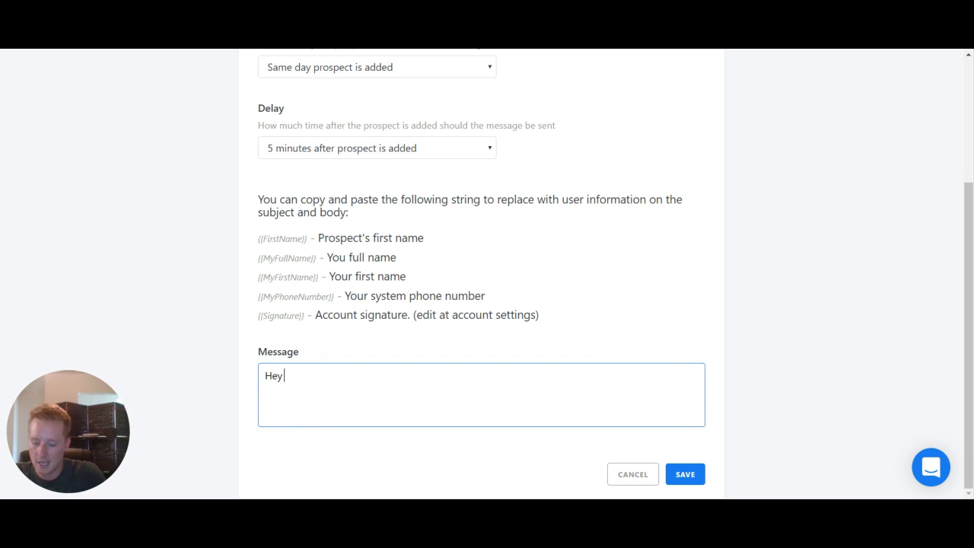
key(ctrl+v)
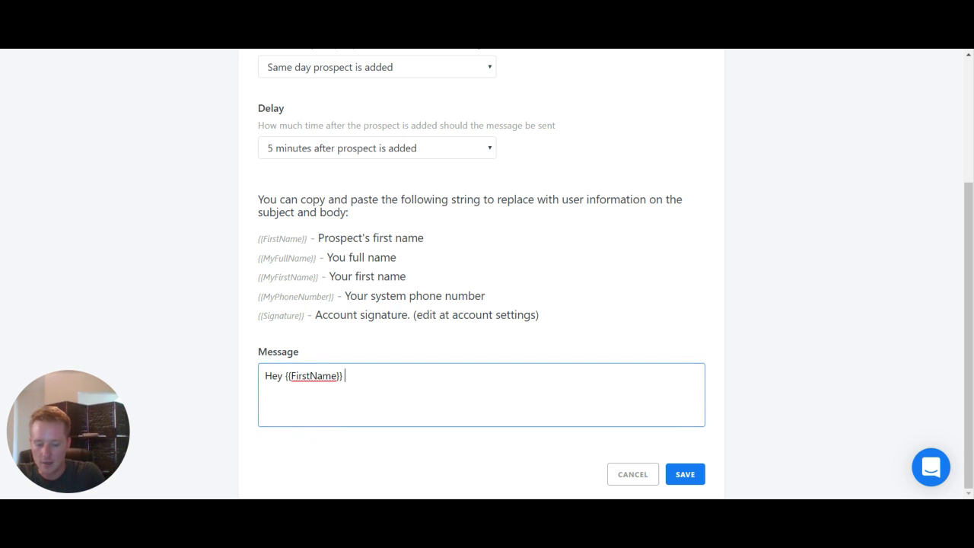
text(- this is Kyel)
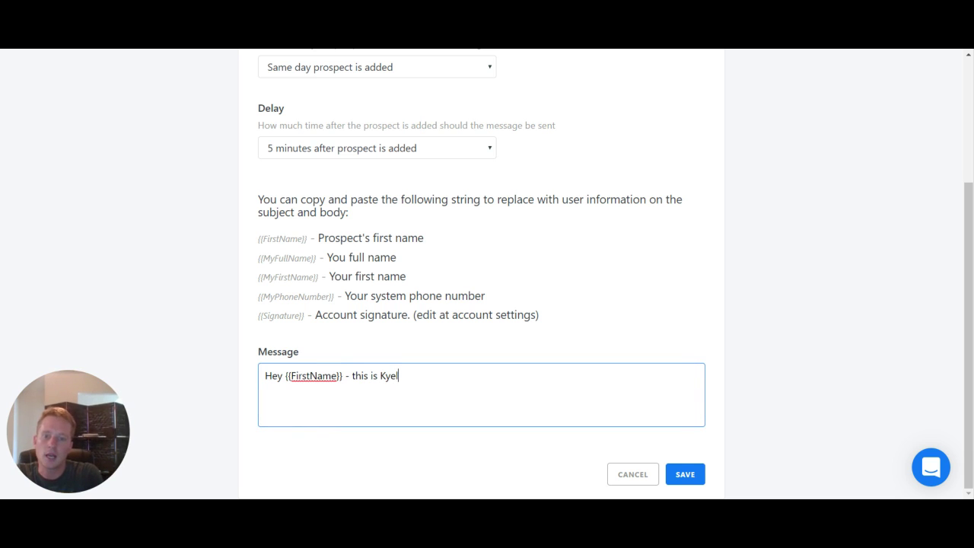
key(BackSpace)
key(BackSpace)
text(le....)
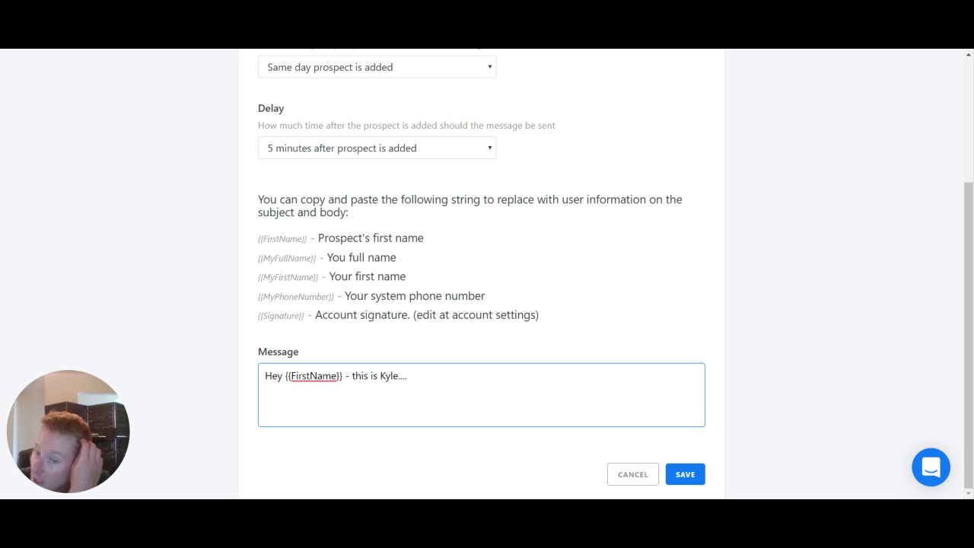
Examine the placeholders for full name, first name, phone number and signature, and check where the account settings are located
drag(286, 375, 342, 376)
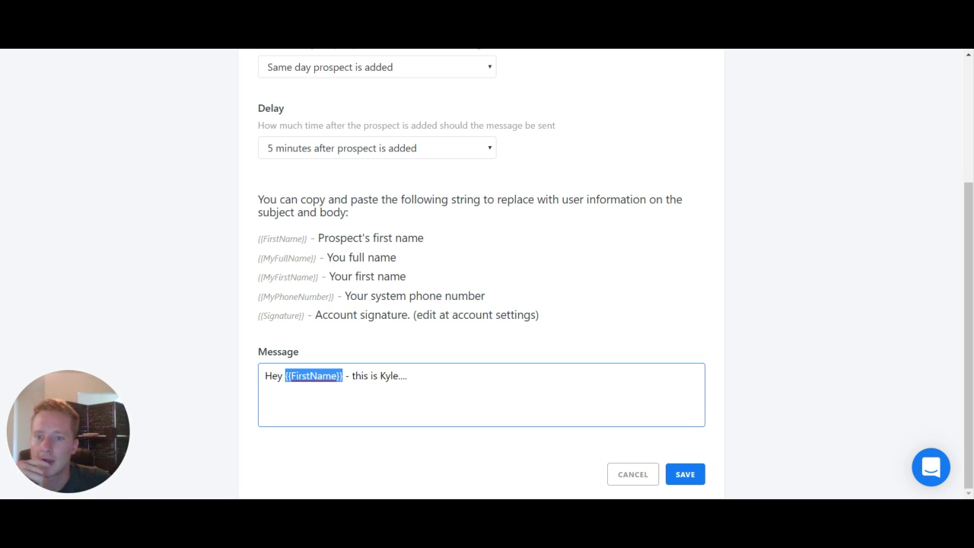
drag(258, 258, 317, 259)
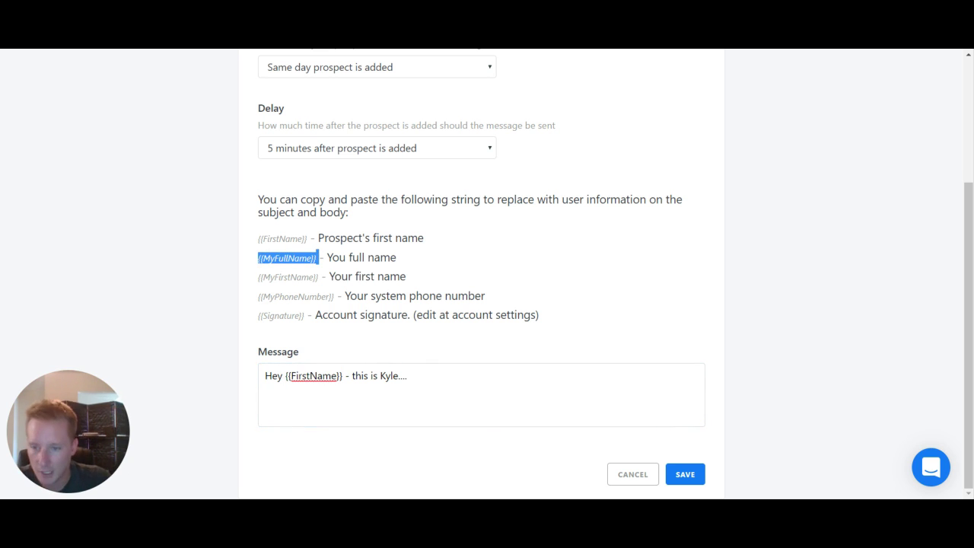
drag(259, 277, 334, 296)
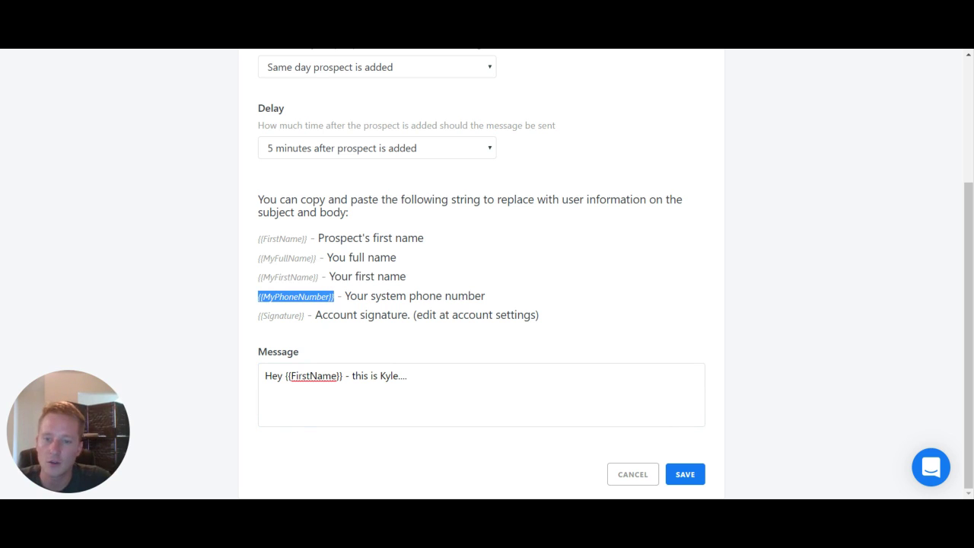
drag(259, 315, 304, 315)
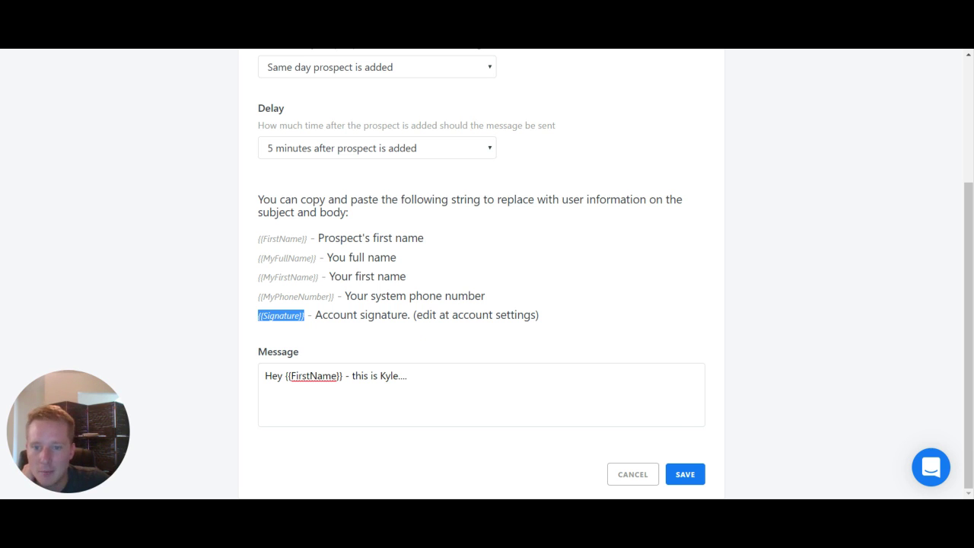
scroll(354, 324, up, 3)
click(771, 78)
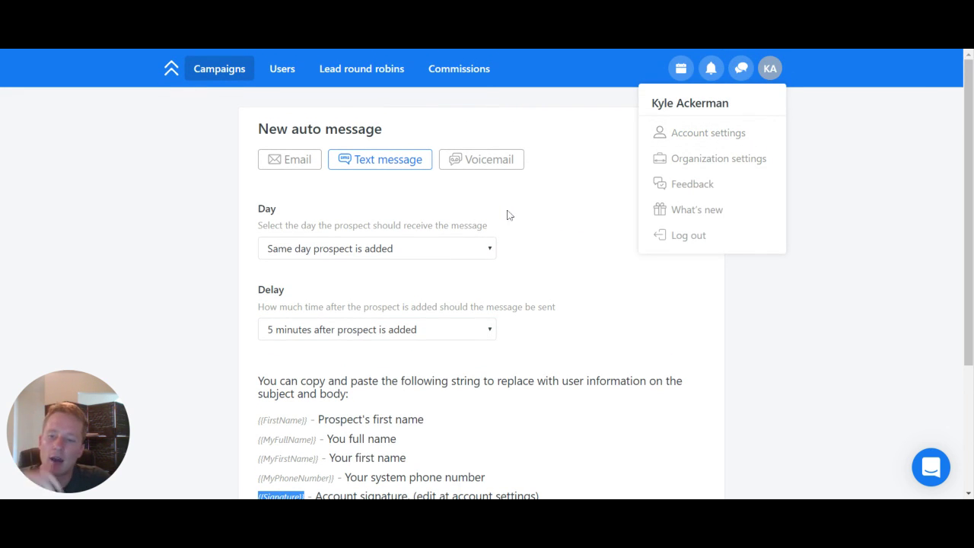
click(560, 222)
scroll(569, 220, down, 3)
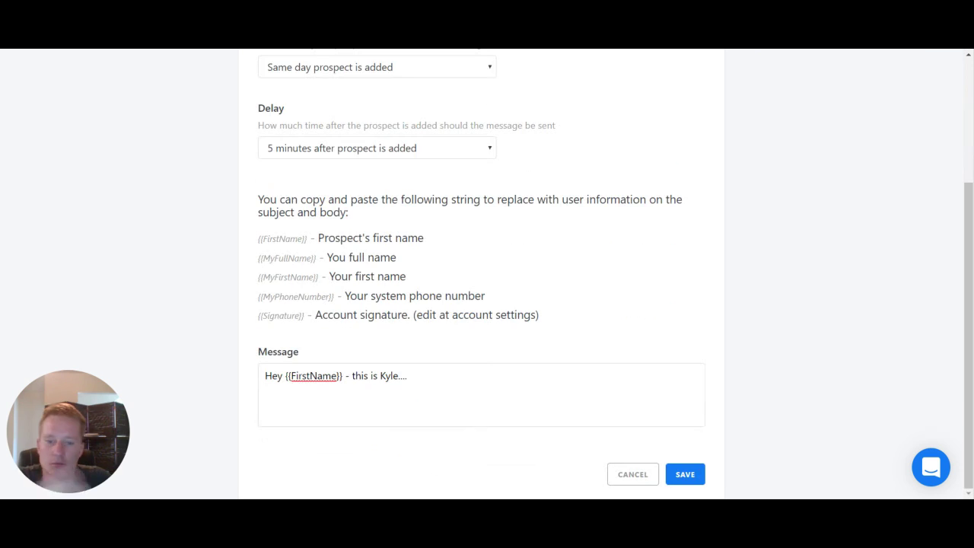
Save the text message and add a follow-up email with its delay set to 30 minutes after the prospect is added
click(695, 476)
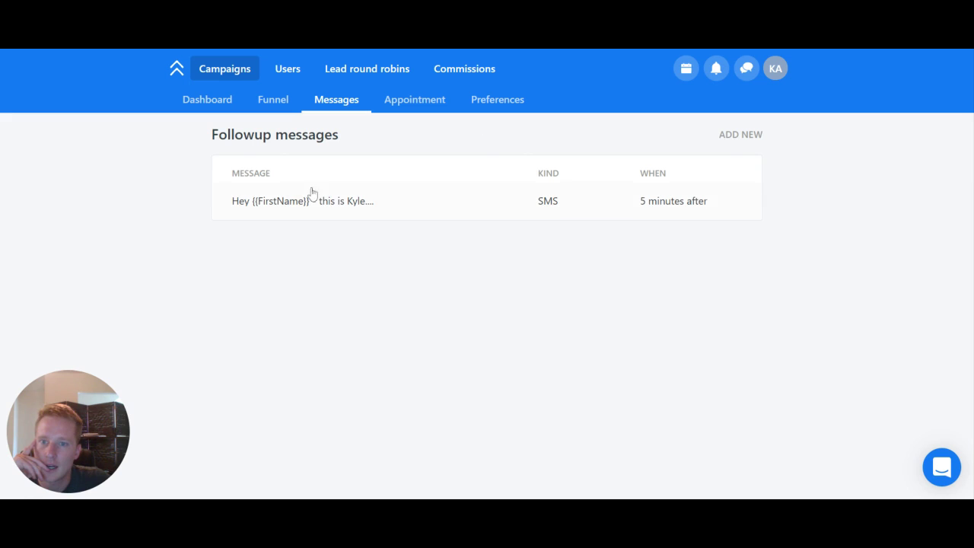
click(740, 137)
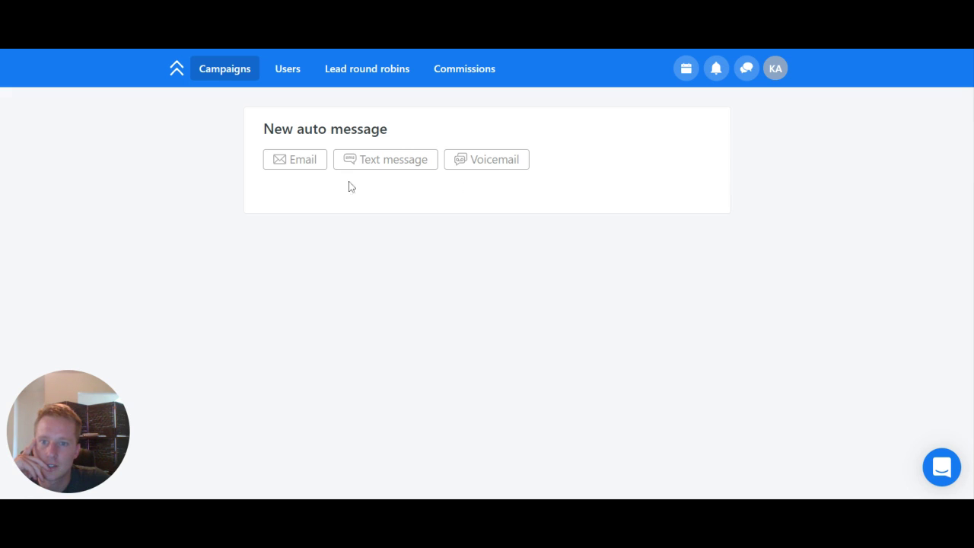
click(306, 167)
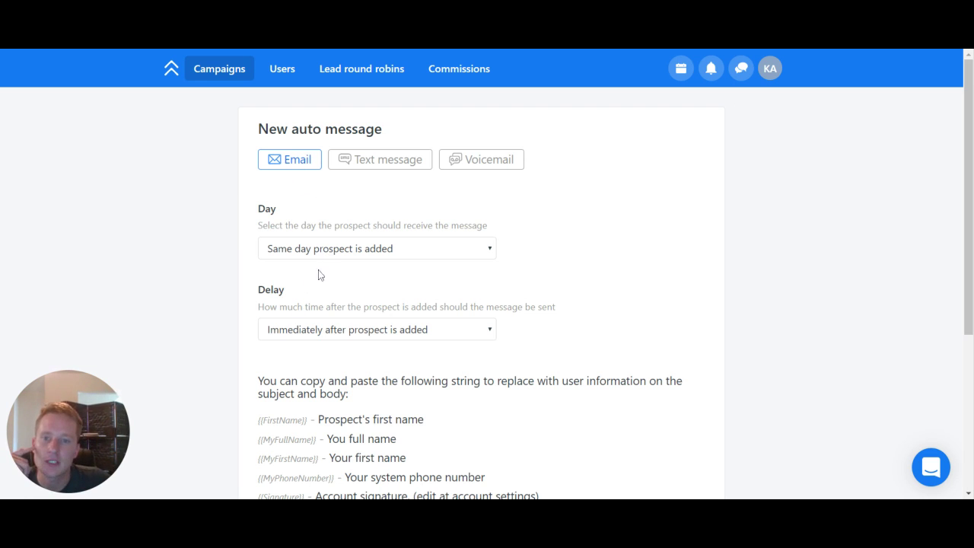
click(329, 321)
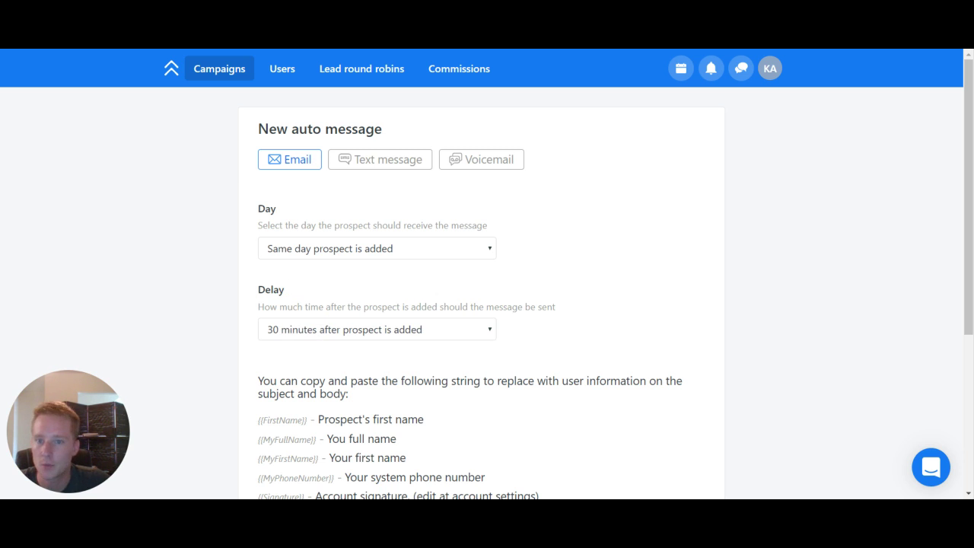
Fill in the email's subject with the suggested entry "Covering my bases! :)"
scroll(223, 181, down, 3)
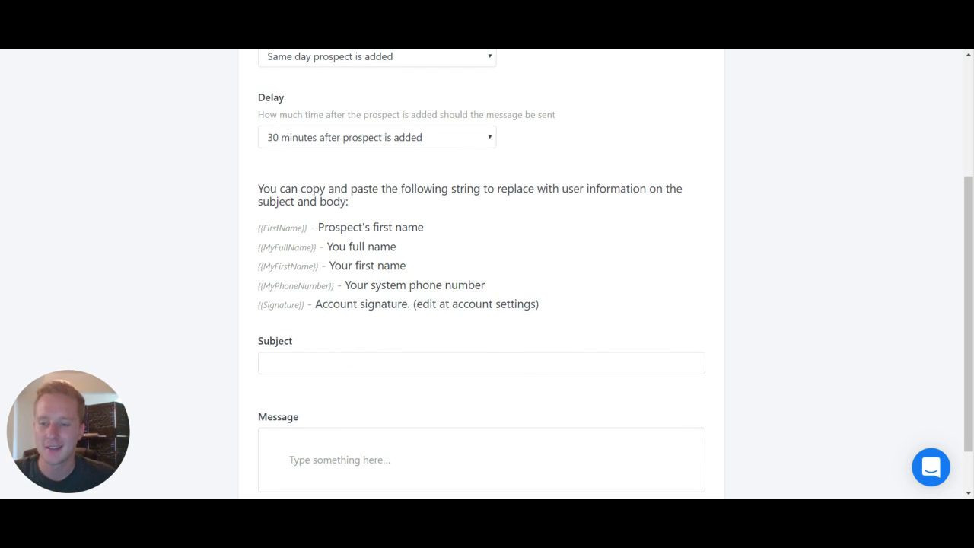
click(366, 363)
text(Civ)
key(BackSpace)
key(BackSpace)
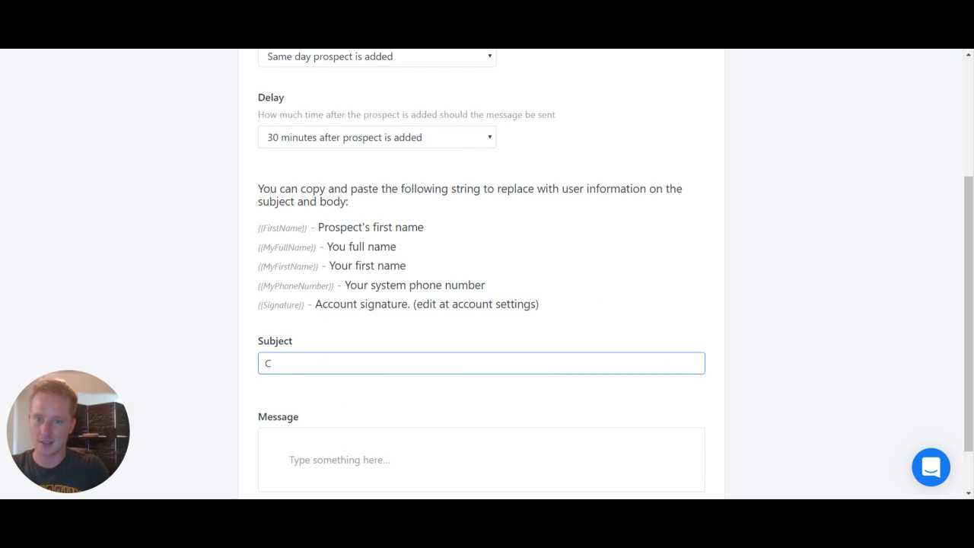
text(over)
key(Down)
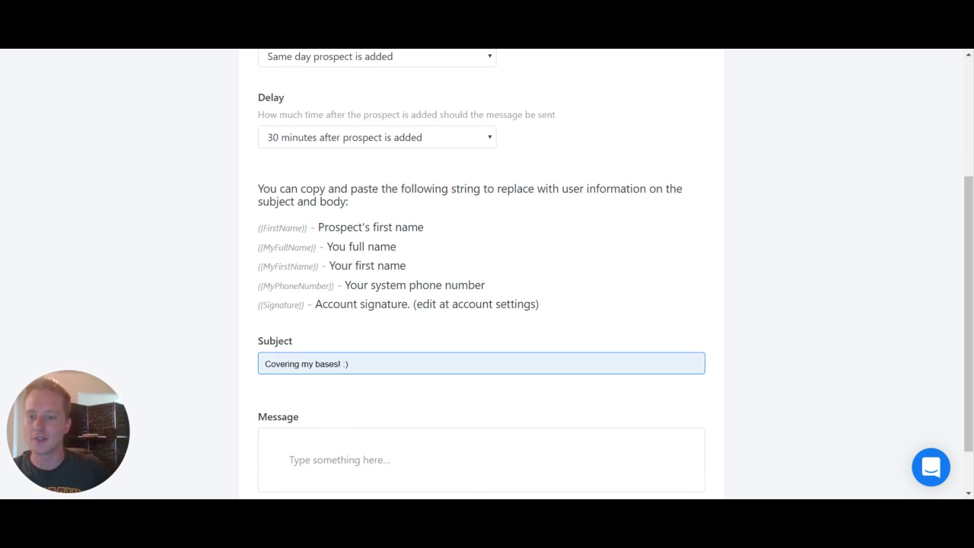
Accept the suggested subject, then write "message body" as the follow-up email's message and save the email
key(Return)
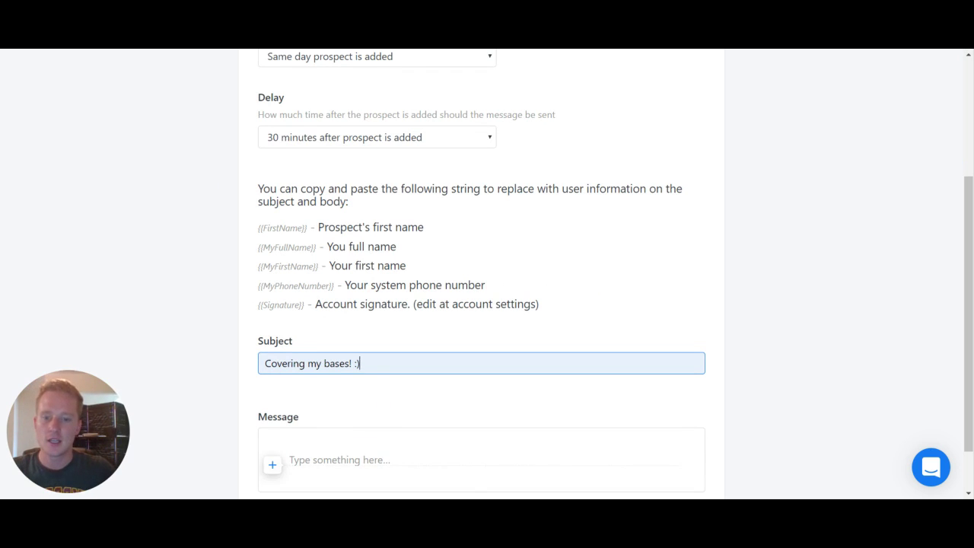
click(366, 454)
scroll(336, 452, down, 2)
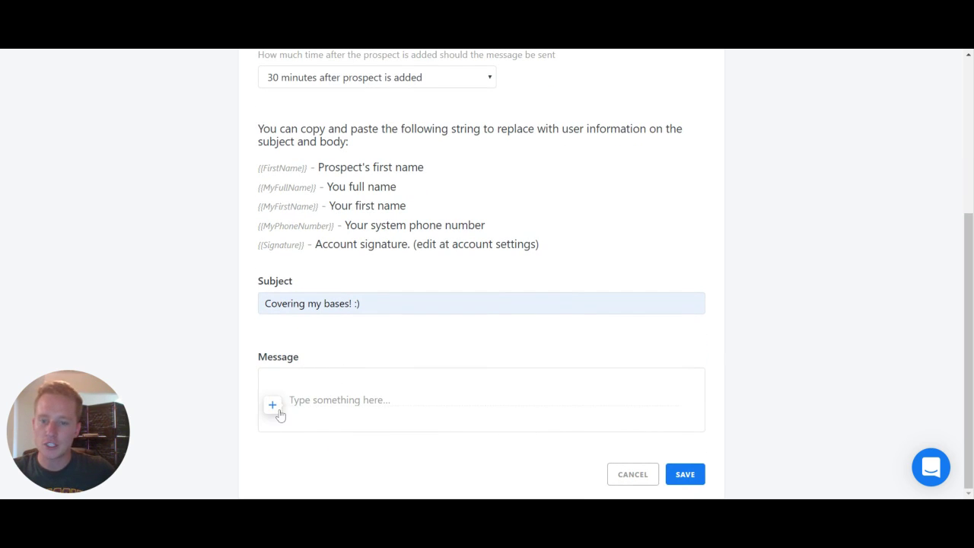
click(274, 409)
click(477, 395)
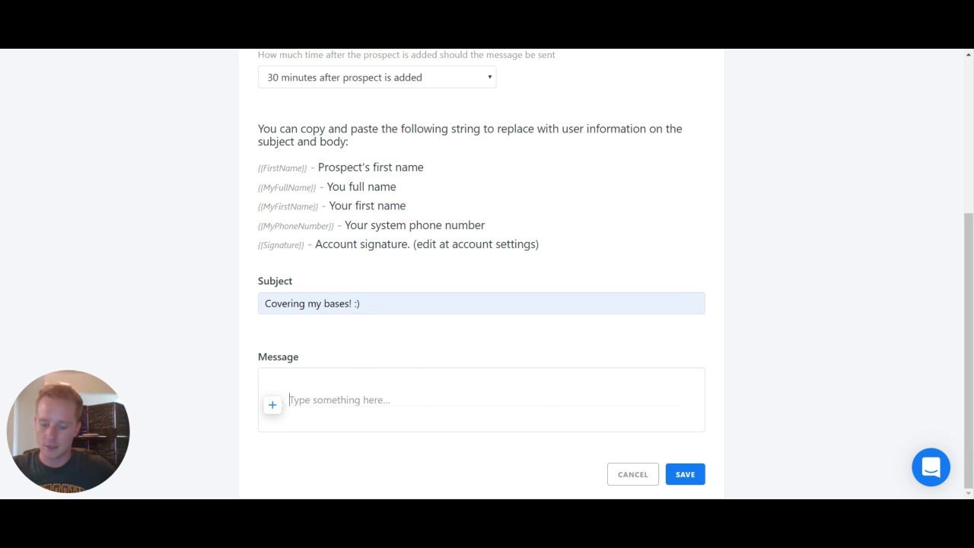
text(message body)
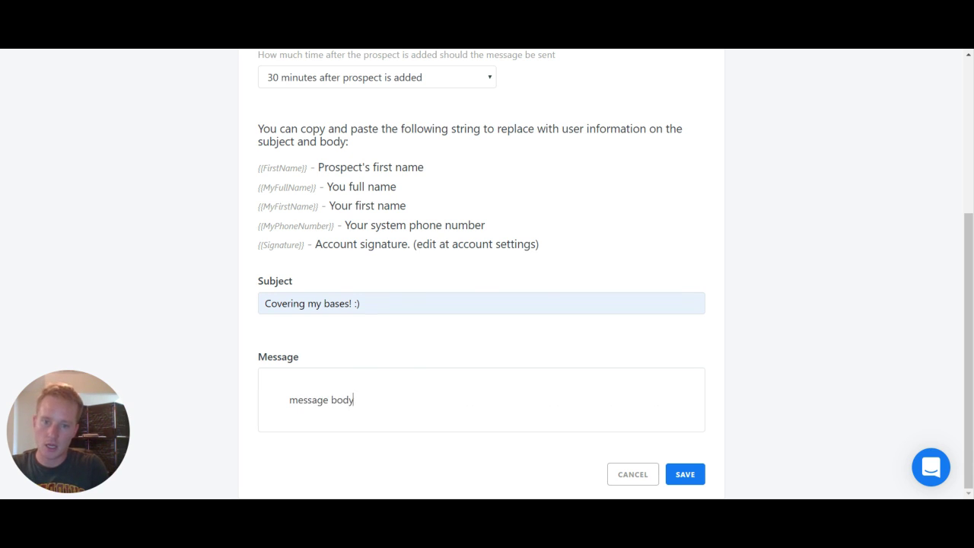
click(685, 475)
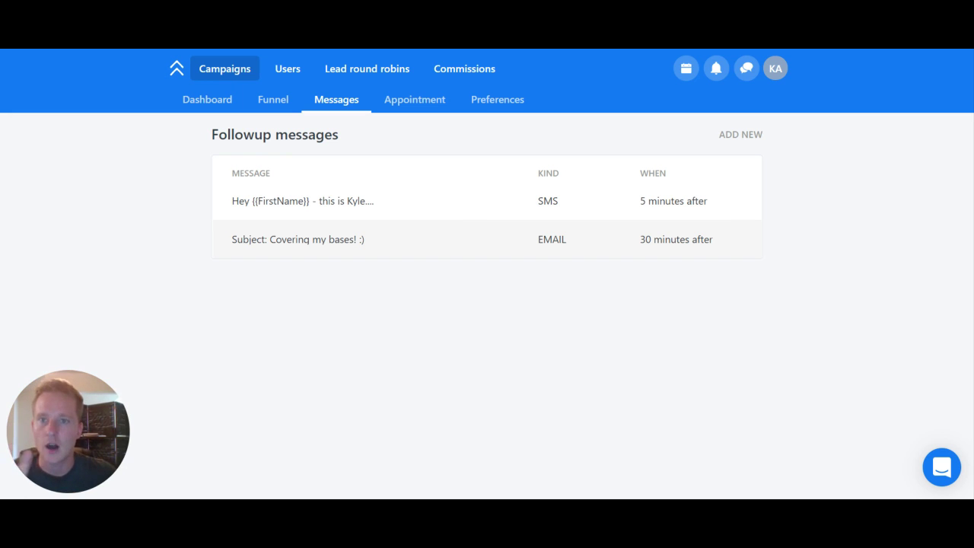
Add a voicemail follow-up message with its delay set to 60 minutes after the prospect is added
click(732, 139)
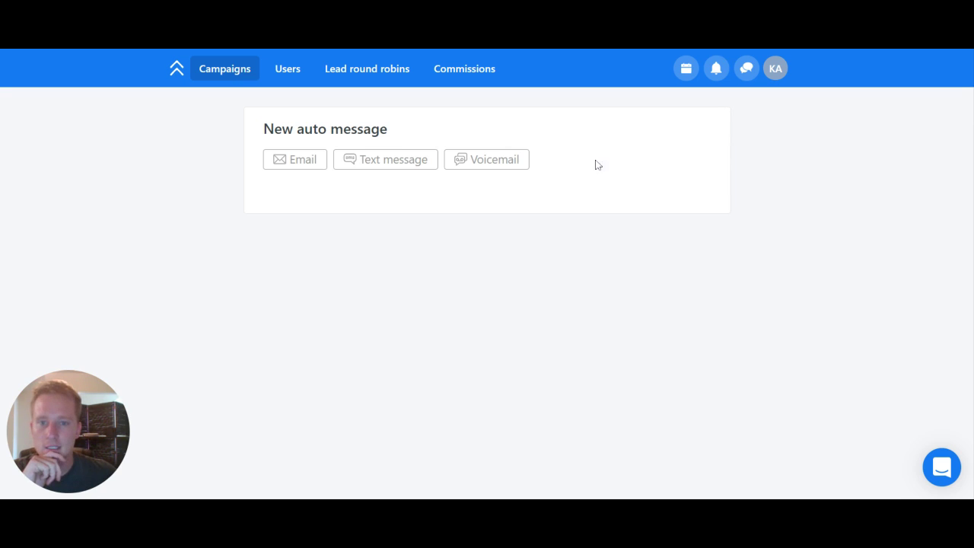
click(494, 166)
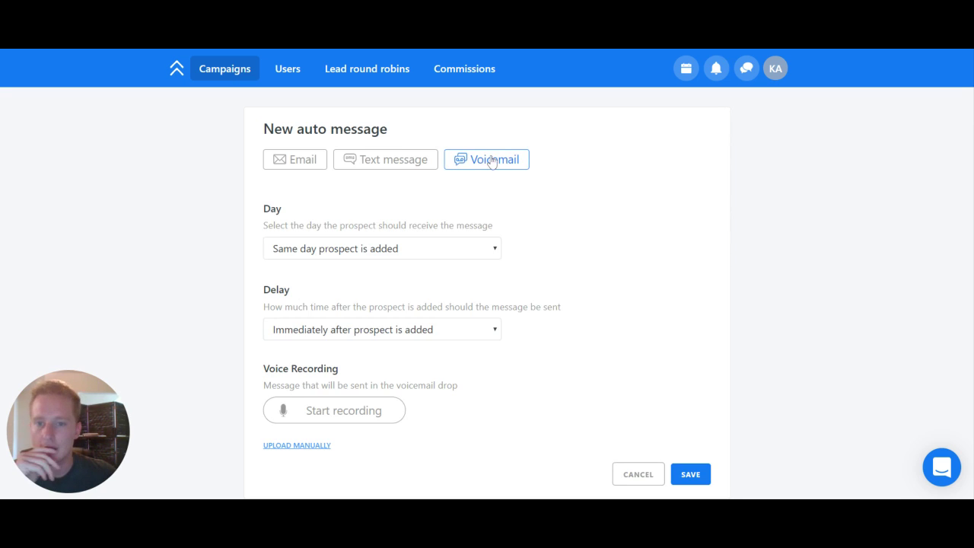
click(317, 322)
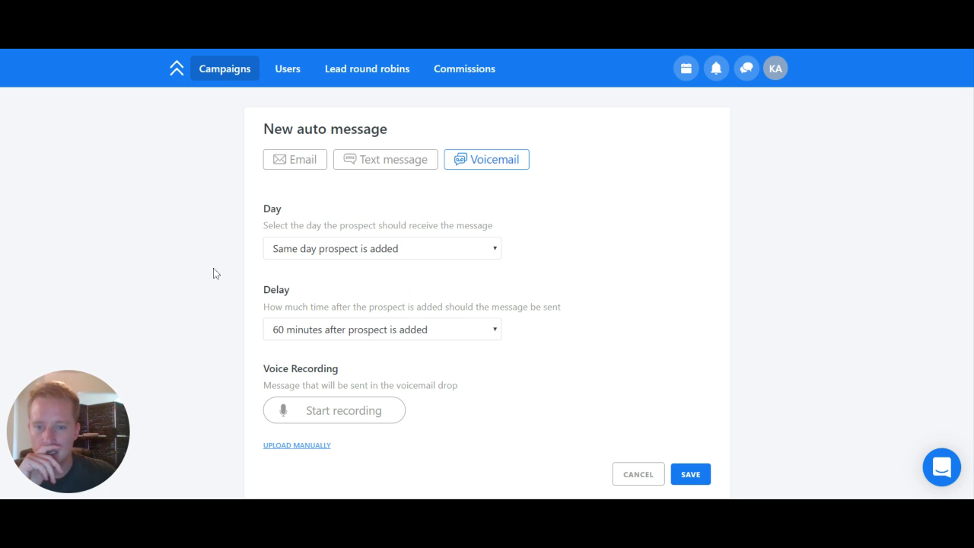
Record a voice message of about 9 seconds for the voicemail drop and save the voicemail follow-up
click(368, 415)
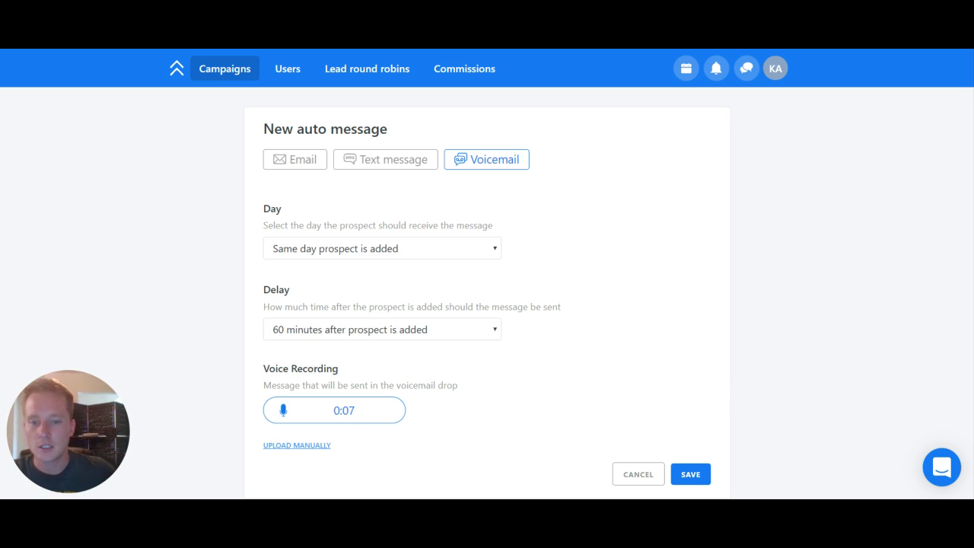
click(361, 413)
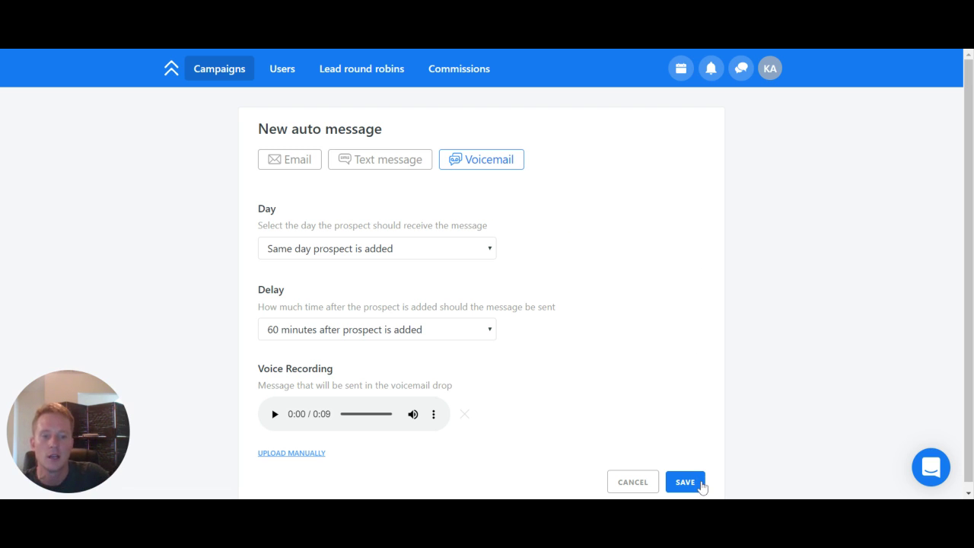
click(701, 487)
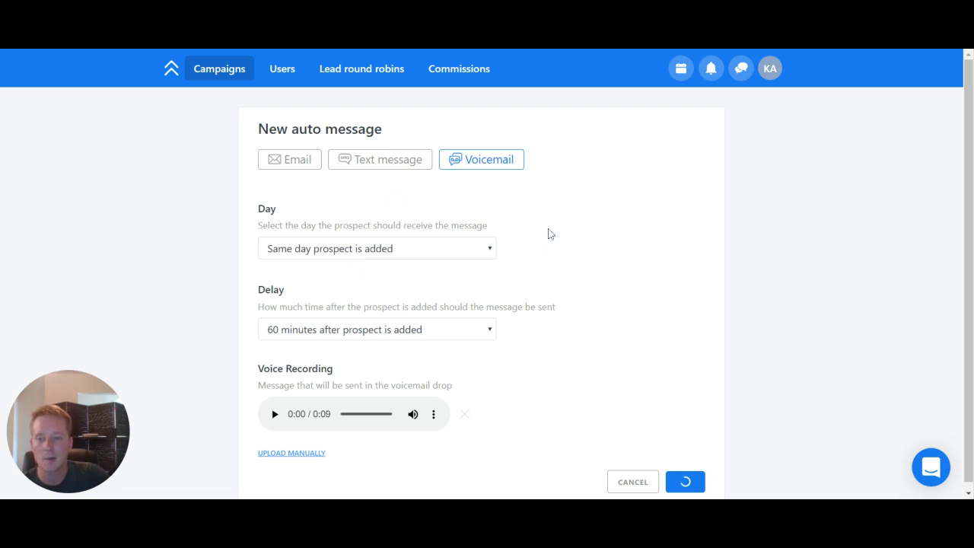